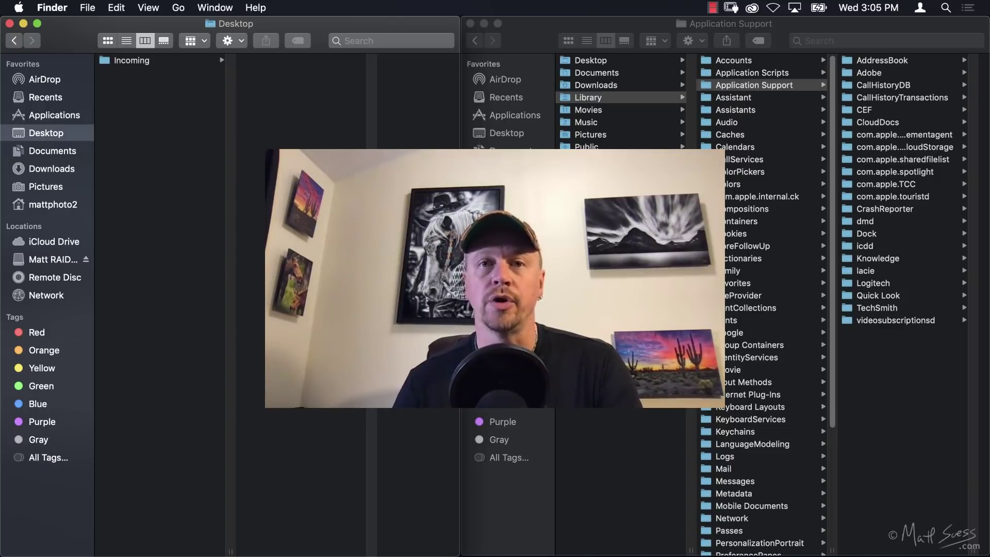
- Launch Luminar 3 from the Dock and begin the welcome setup
mouse_move(33, 101)
click(33, 193)
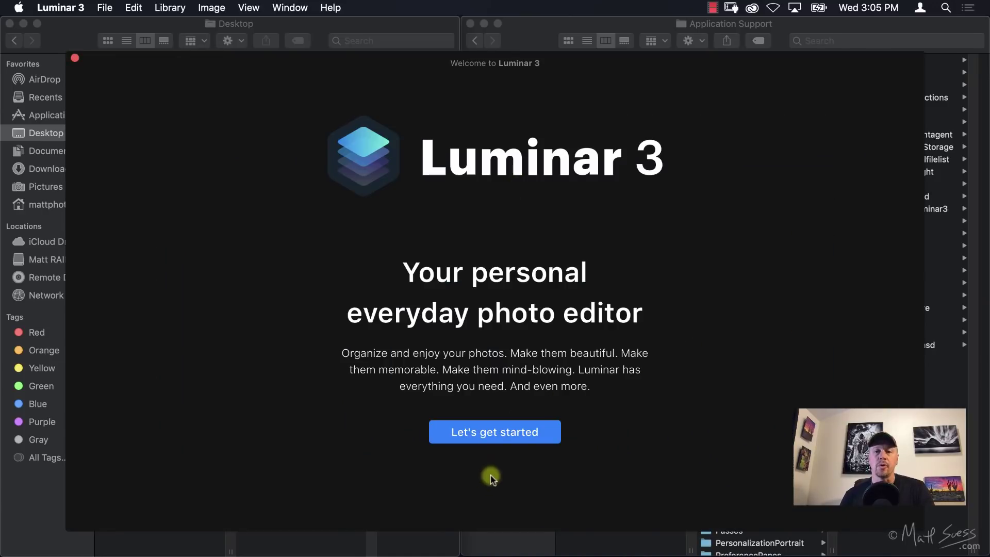
click(498, 430)
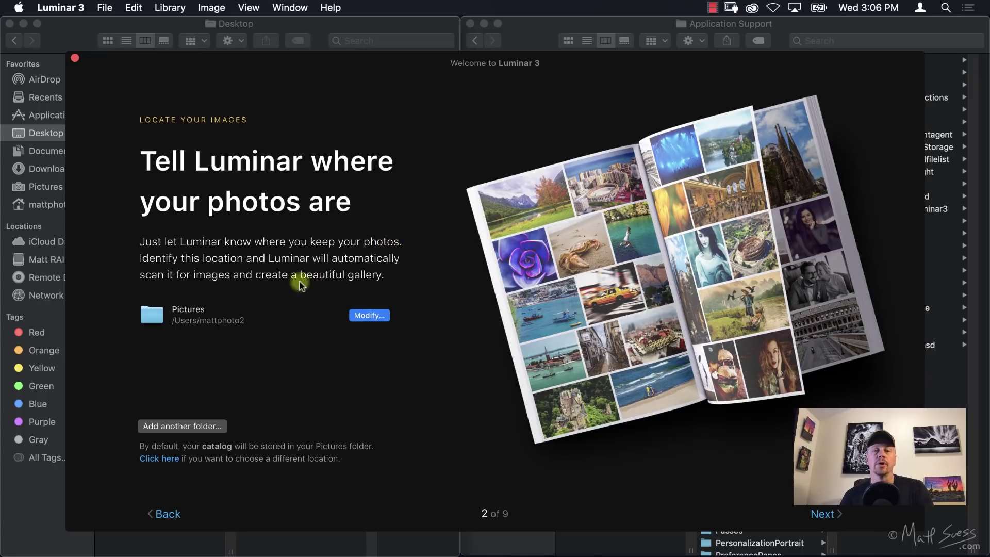
- Change the setup's photo folder from Pictures to the Incoming folder on the Desktop
click(369, 315)
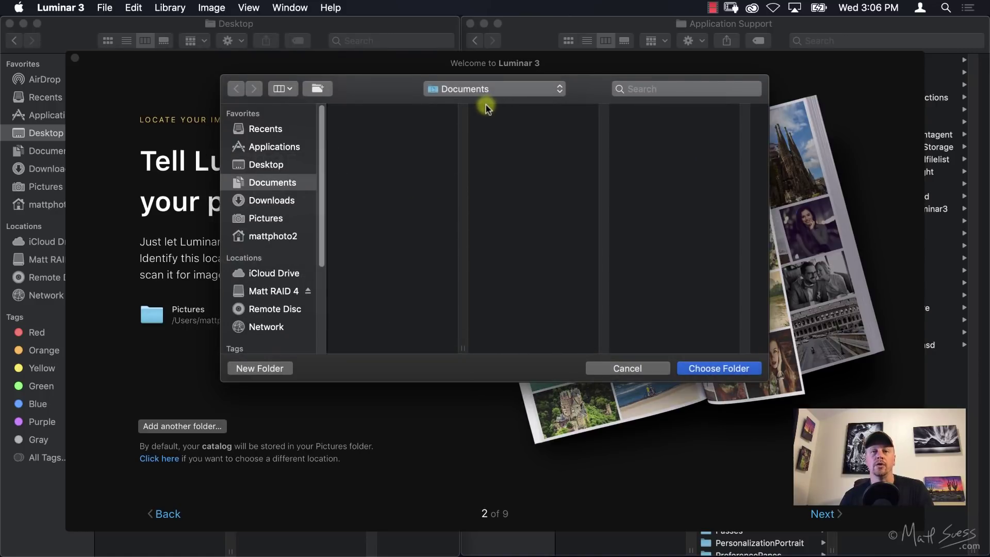
click(273, 167)
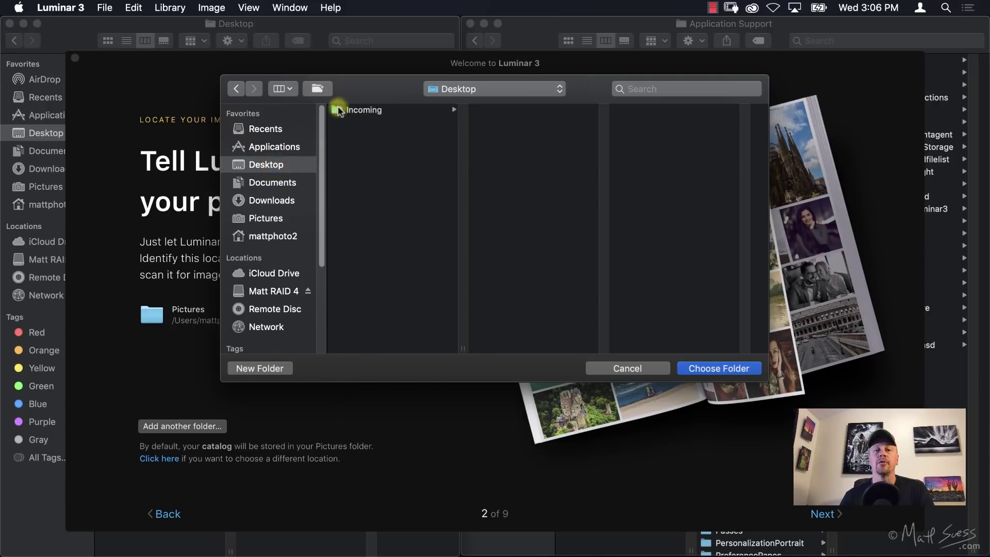
click(338, 110)
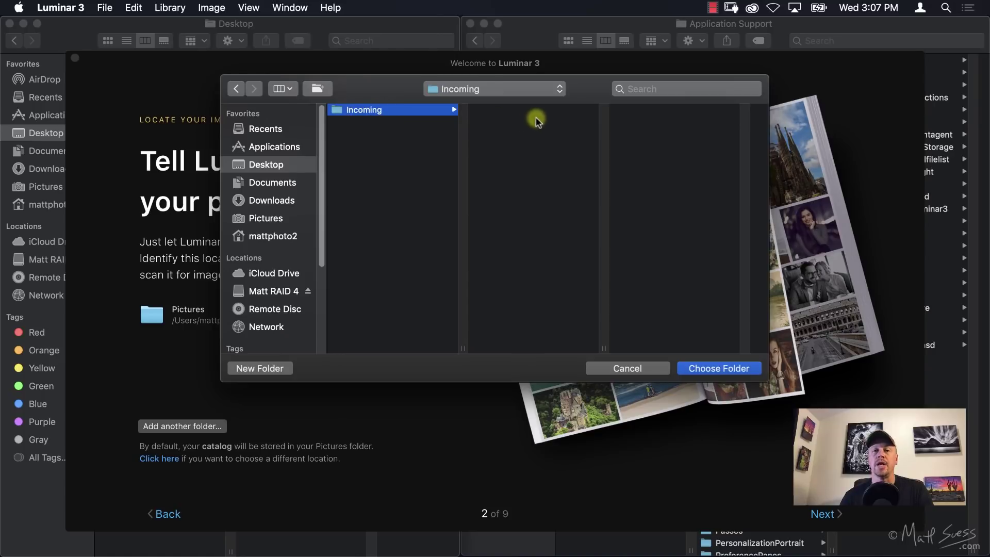
click(336, 111)
key(Return)
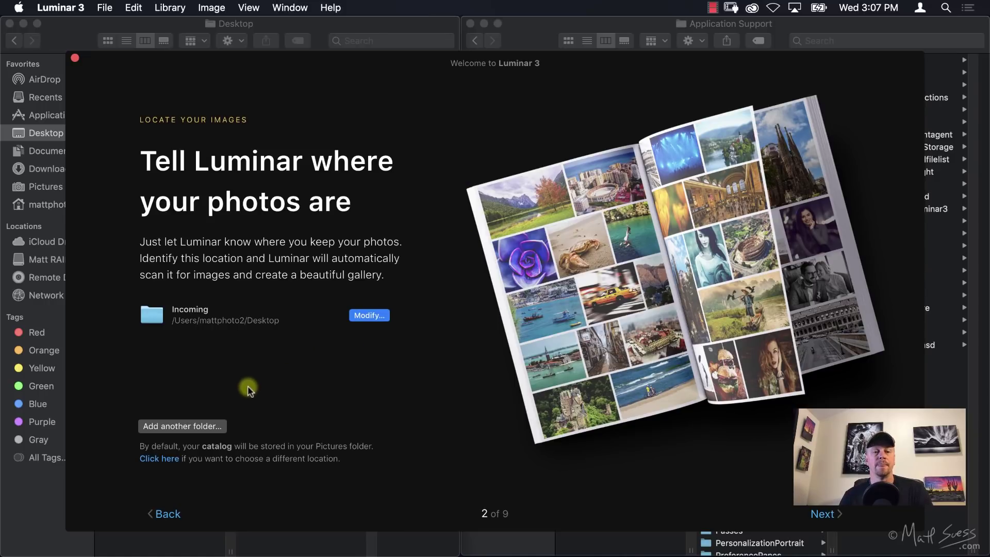
- Advance through the remaining setup tour pages to the last one
click(831, 516)
click(829, 517)
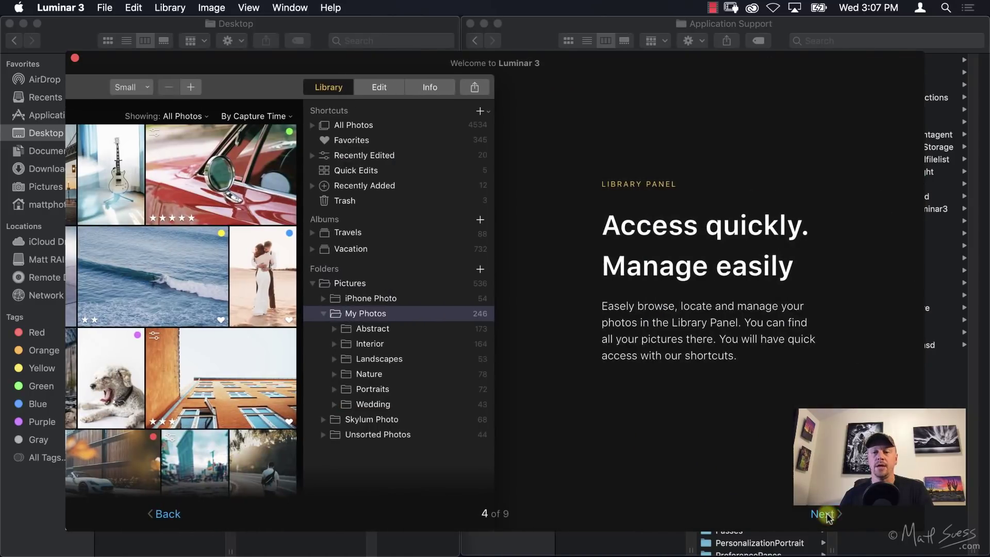
click(827, 517)
click(829, 517)
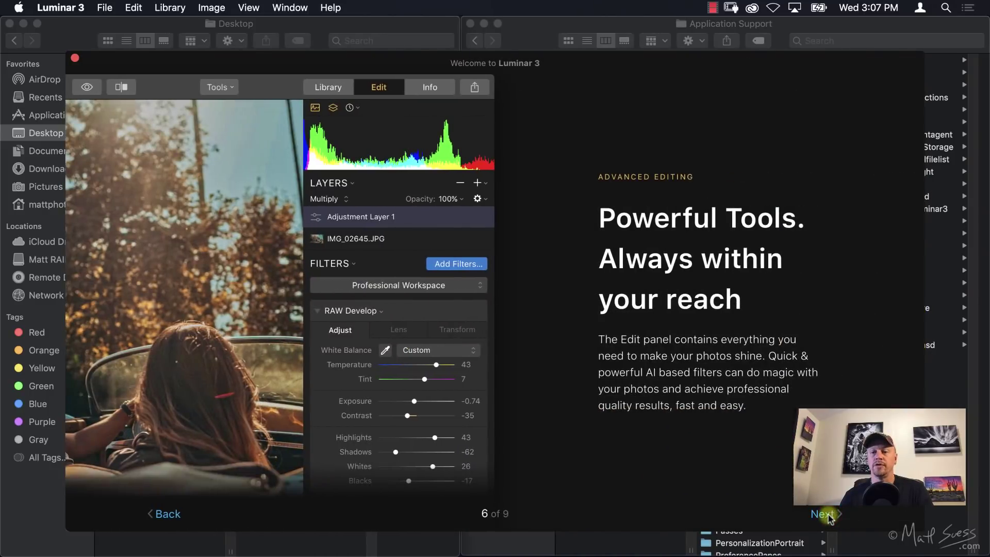
click(829, 517)
click(831, 515)
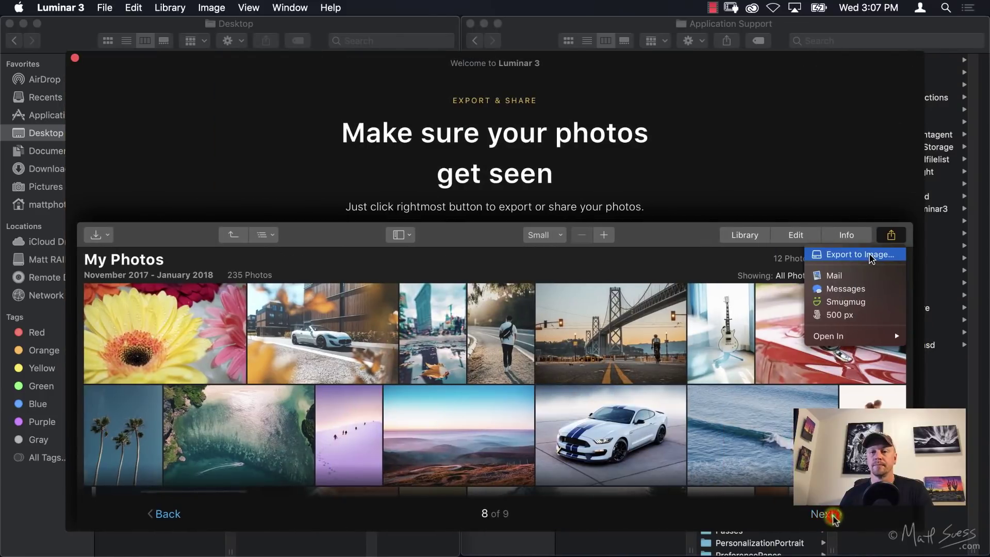
click(831, 515)
- Finish the tour and view the Incoming folder's 0 photos in the library
click(496, 392)
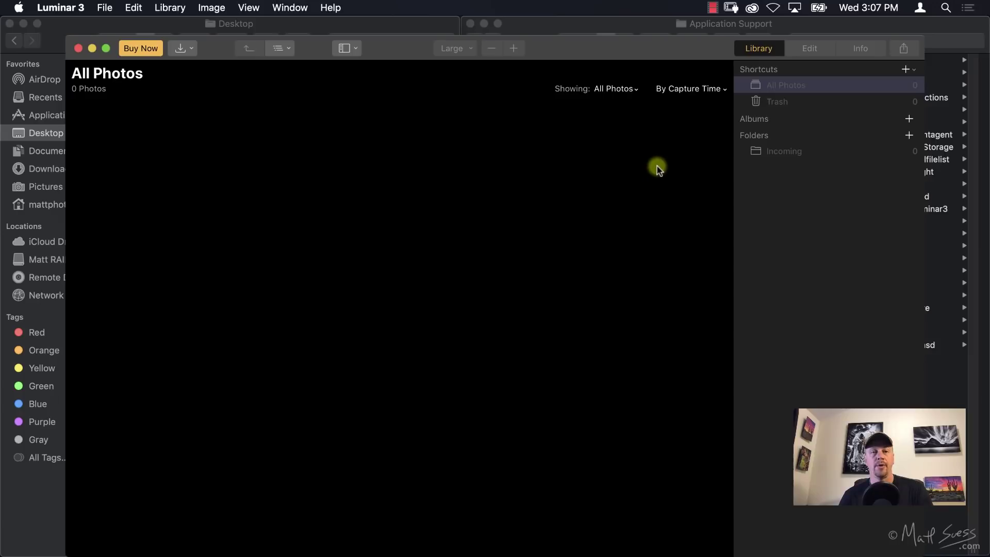
click(788, 152)
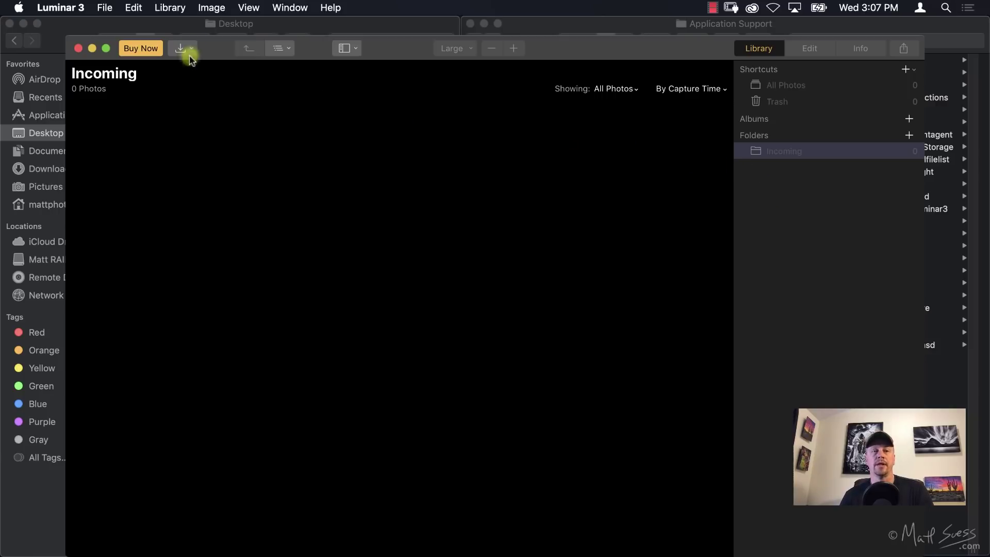
click(102, 8)
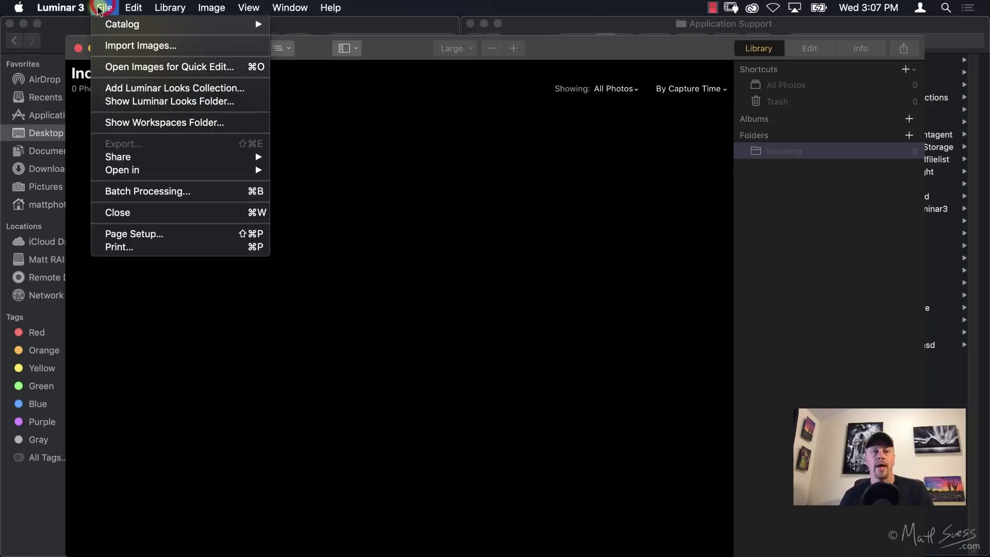
- Quick-edit 9-25-17_0002.ARW from TEST Luminar 3 > 2017 Fall Tetons on Matt RAID 4
click(214, 69)
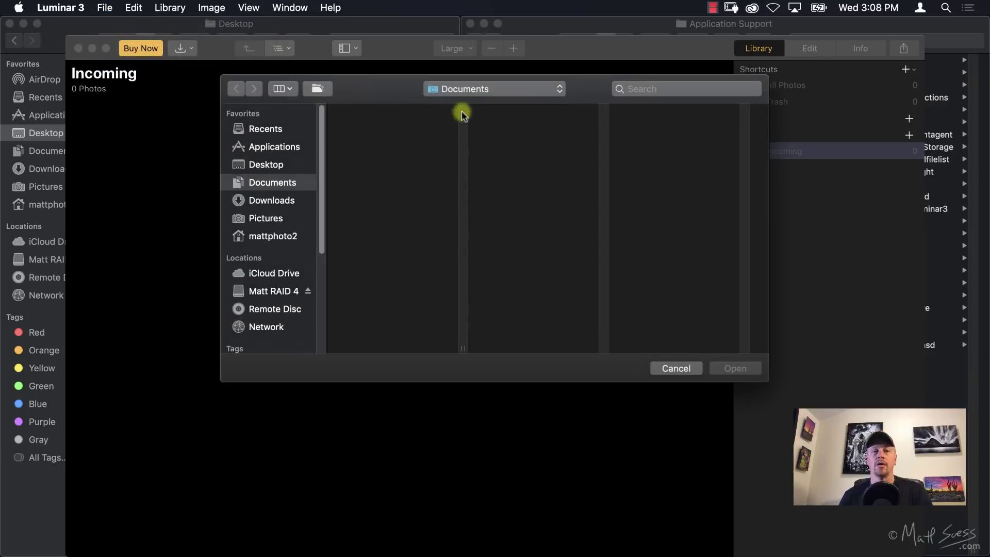
click(288, 290)
drag(463, 153, 463, 259)
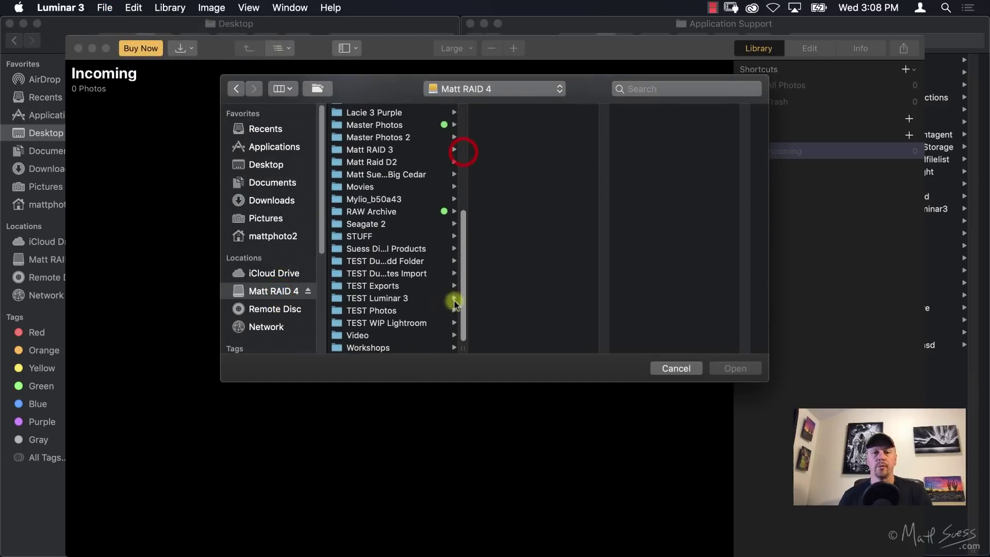
click(395, 298)
click(540, 109)
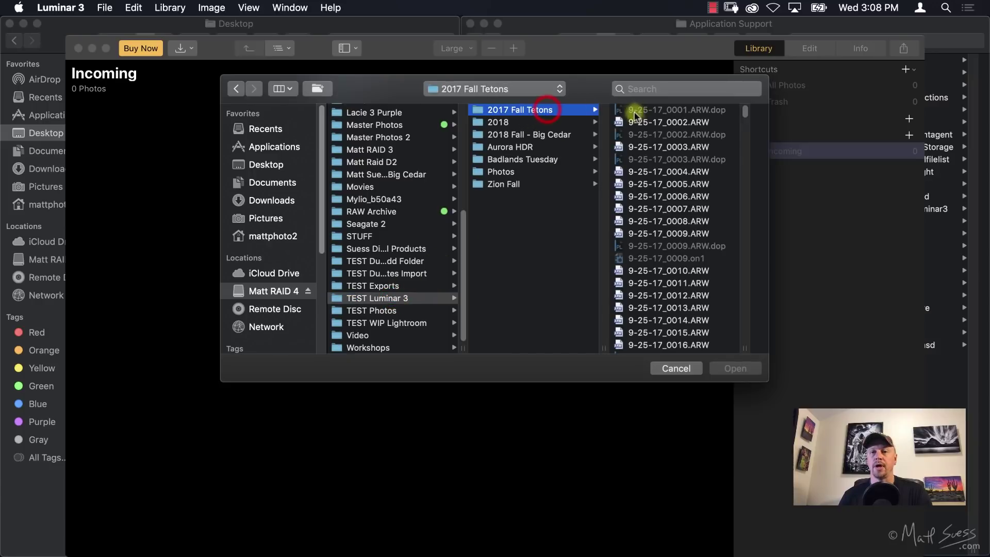
click(637, 123)
click(736, 369)
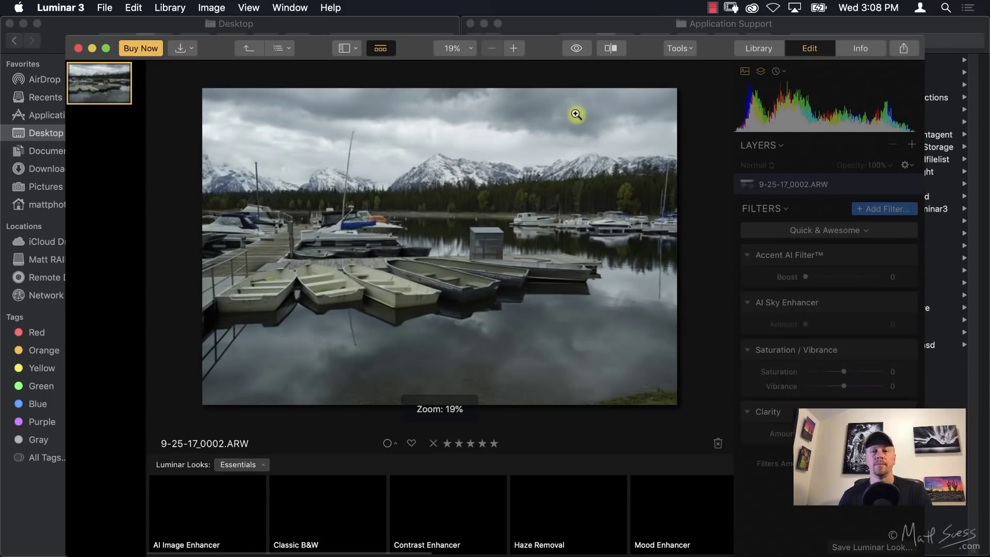
- Set Accent AI Boost 72, Saturation 9 and Vibrance 7, then return to the library
drag(828, 278, 843, 277)
click(862, 278)
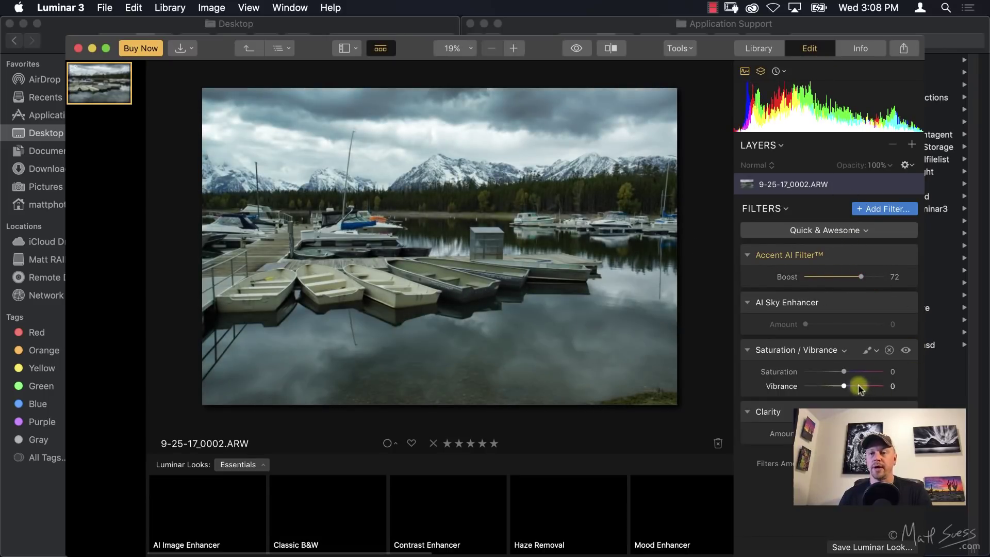
click(857, 372)
click(848, 386)
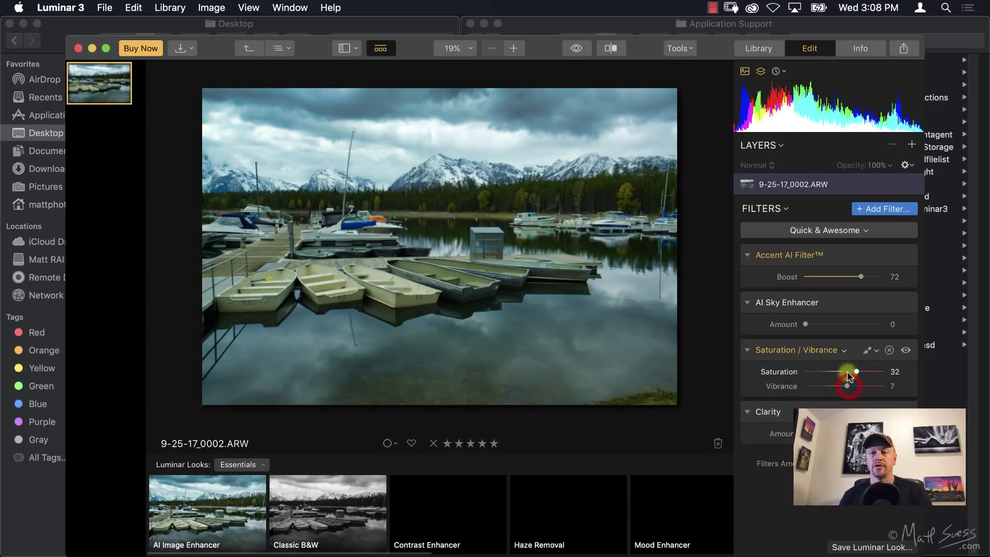
click(847, 371)
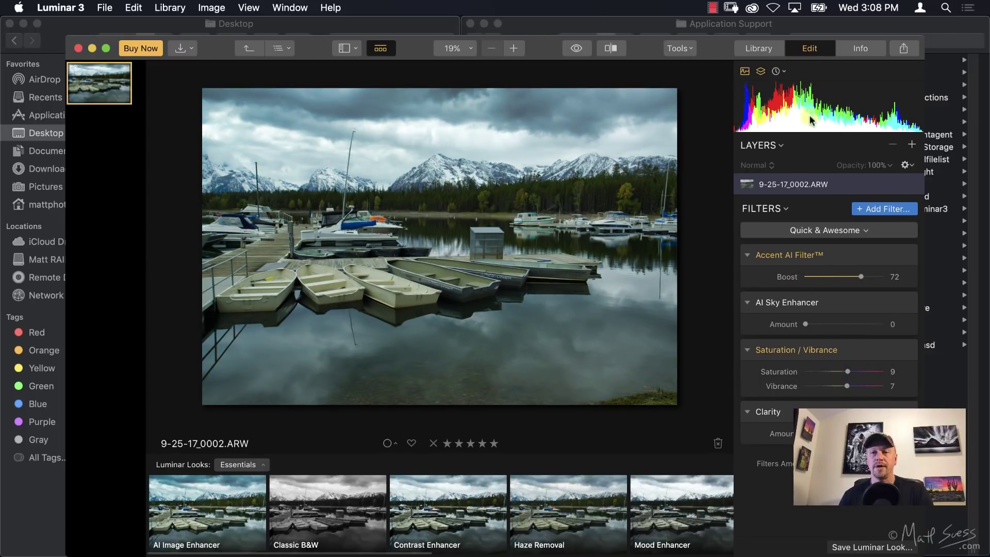
click(757, 47)
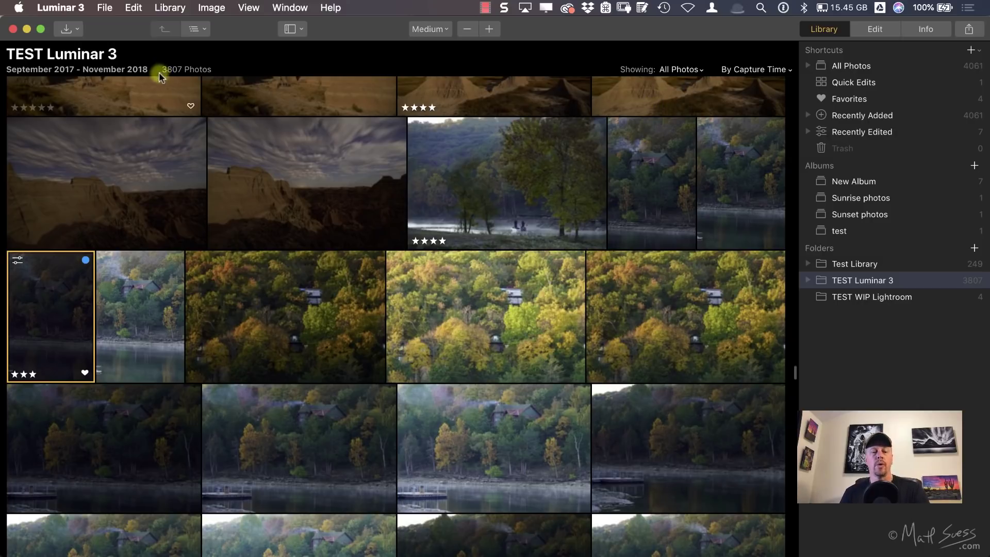
- Quit Luminar 3 and start renaming Pictures' Luminar Catalog folder to Luminar Catalog 2
key(super+comma)
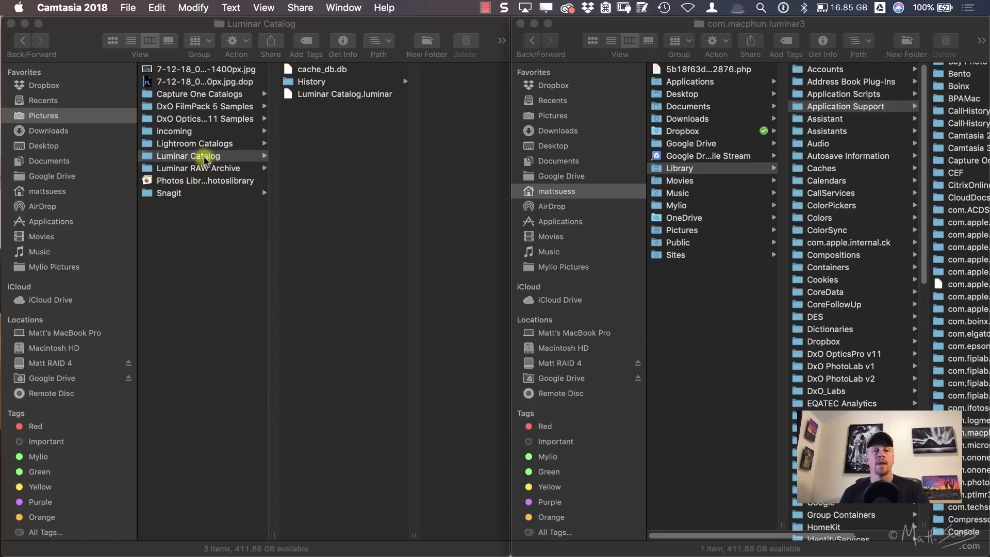
click(194, 156)
click(212, 156)
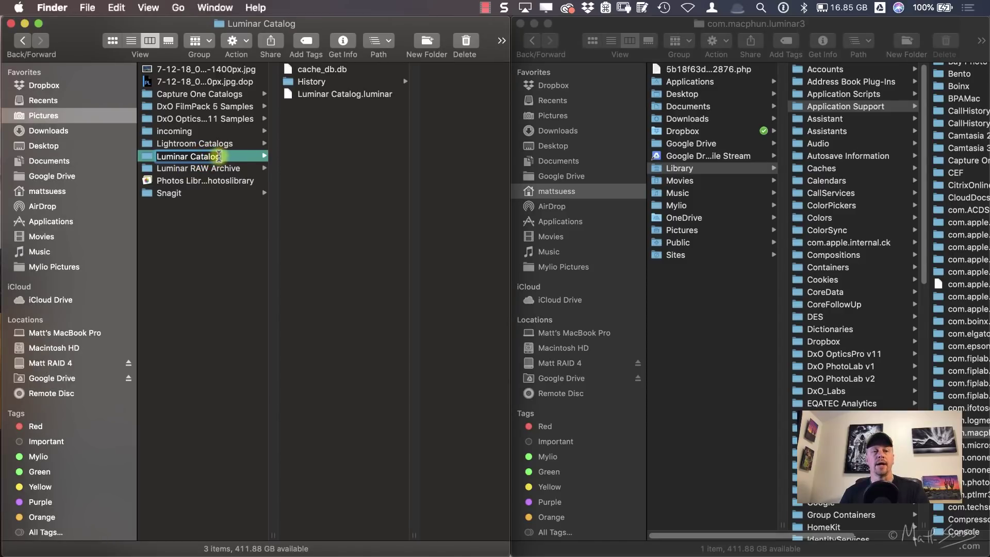
key(Right)
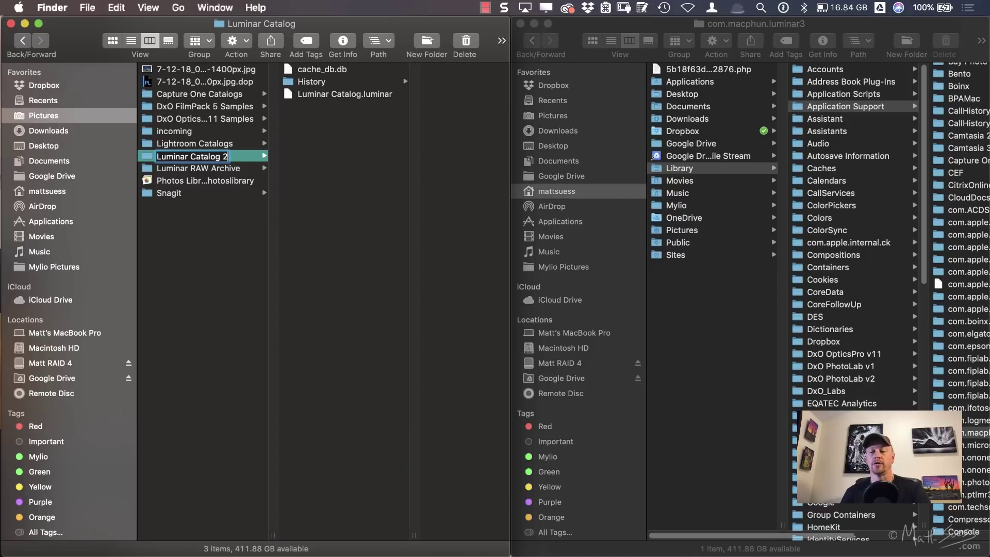
- Confirm the Luminar Catalog 2 name, relaunch Luminar 3, and choose Use Default Catalog
key(Return)
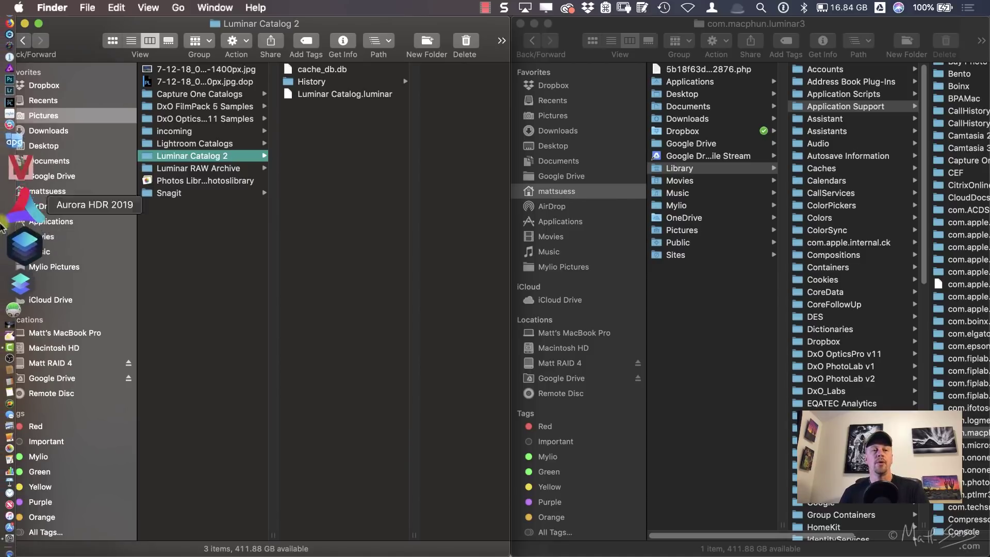
click(23, 224)
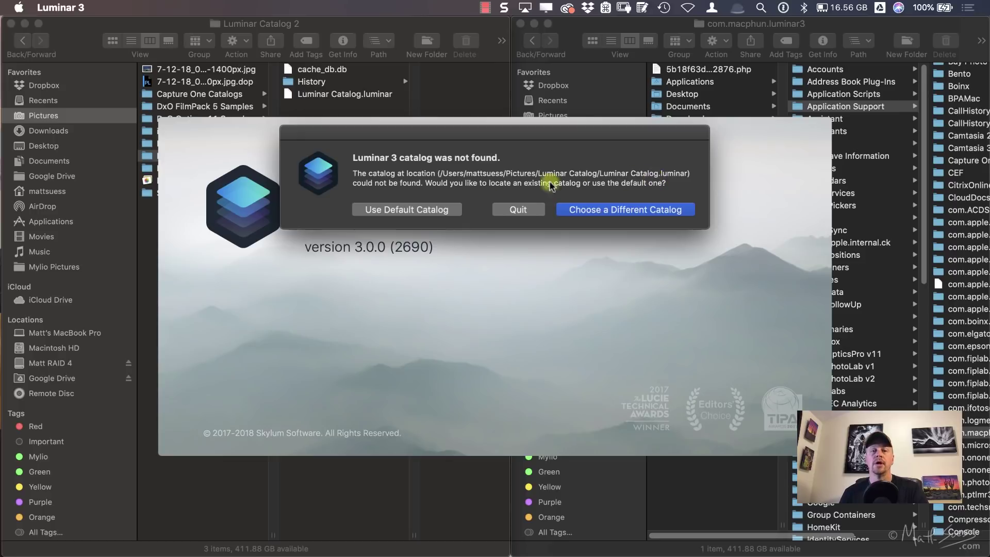
click(420, 211)
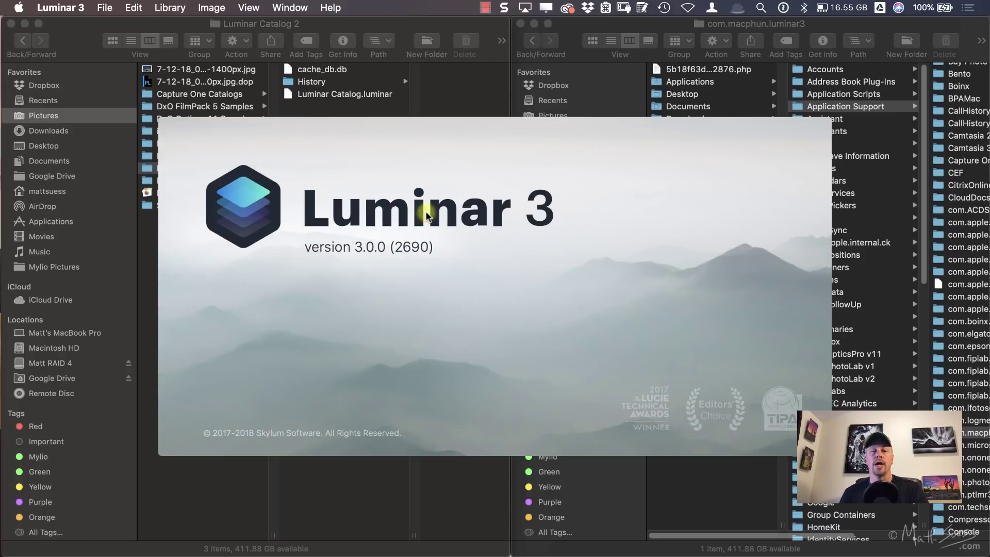
- Bring the Finder window forward while Luminar loads its empty 0-photo library
click(78, 36)
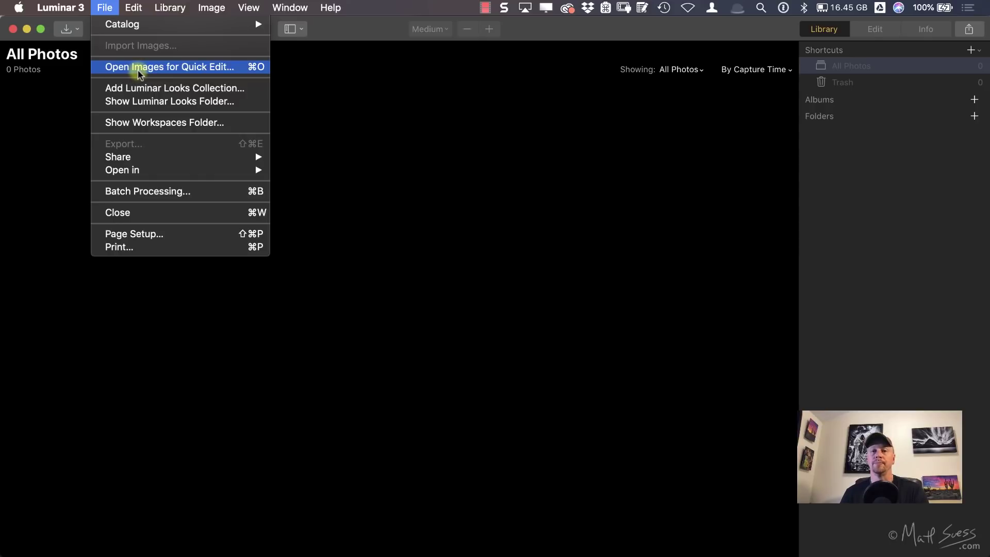
- In Finder, open View Options for the empty column, move the panel, then close it
key(super+Tab)
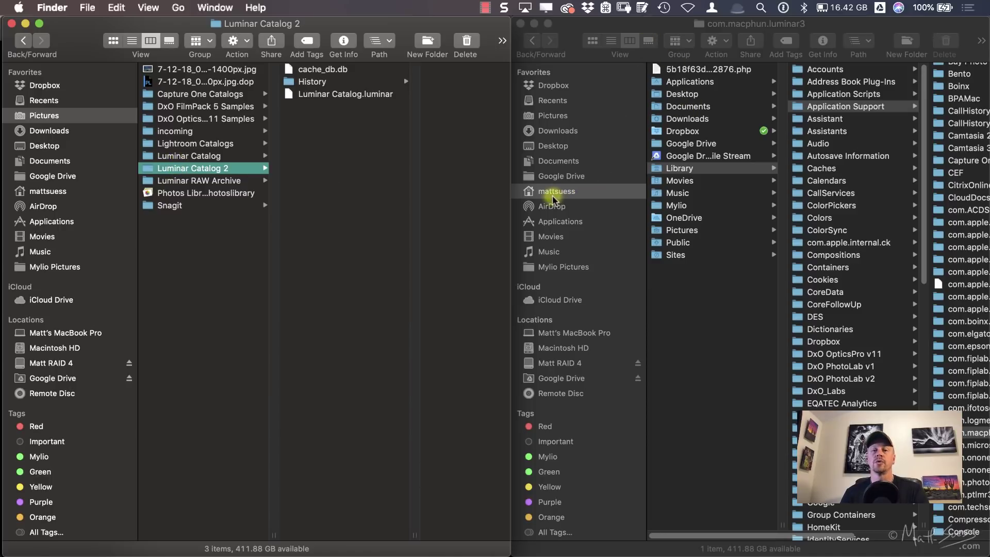
click(700, 284)
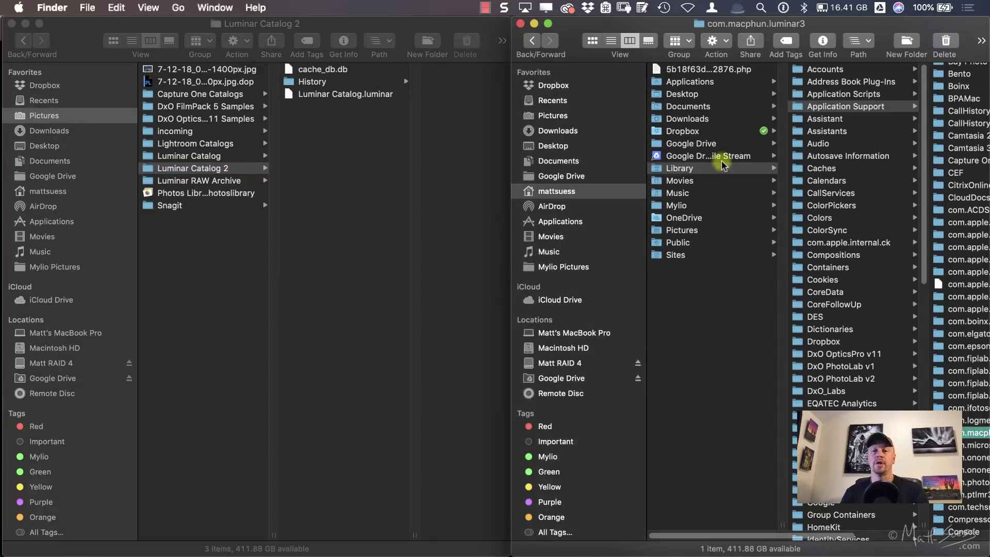
right_click(668, 300)
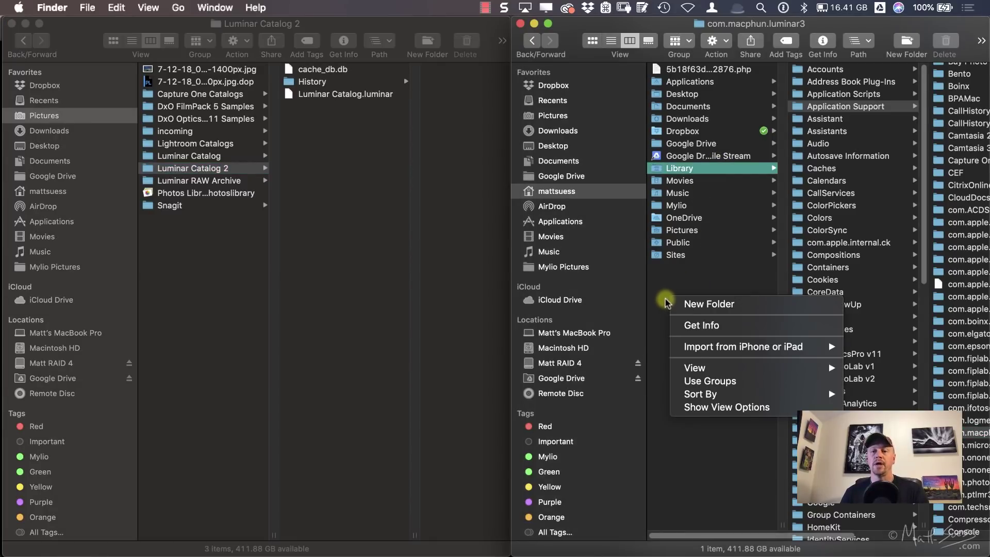
click(715, 410)
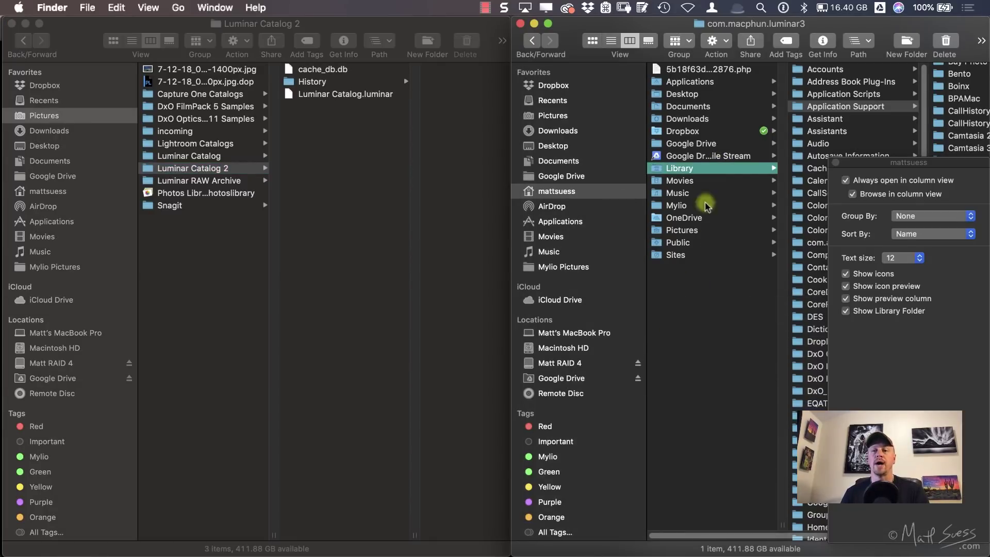
click(892, 160)
drag(763, 155, 369, 87)
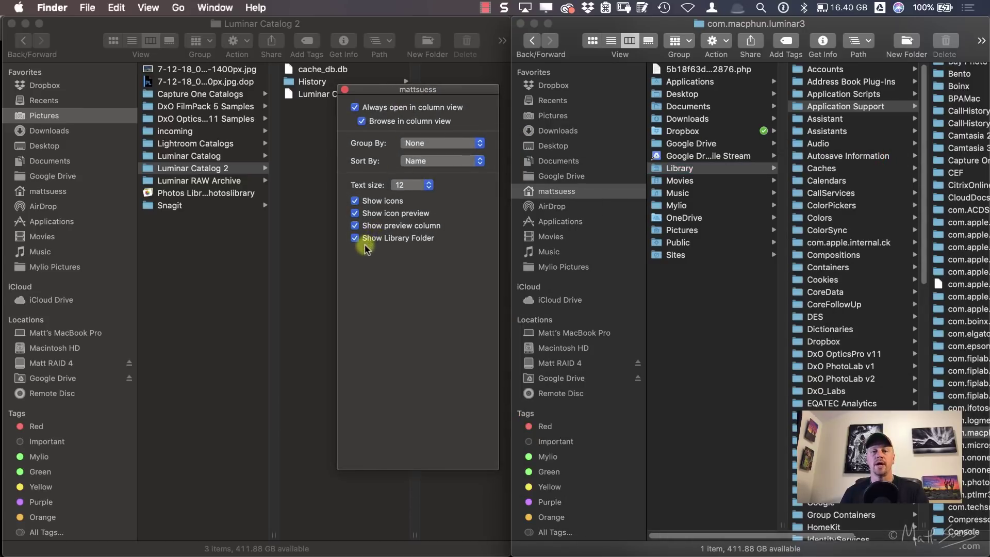
click(344, 90)
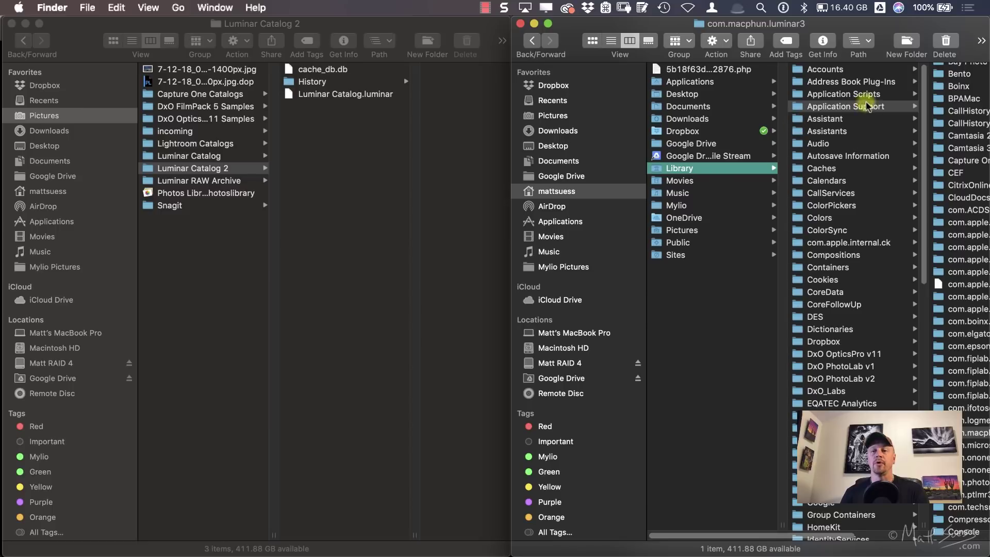
- Scroll the Finder columns to reveal the Entities folder inside com.macphun.luminar3
scroll(866, 105, right, 5)
scroll(871, 121, right, 1)
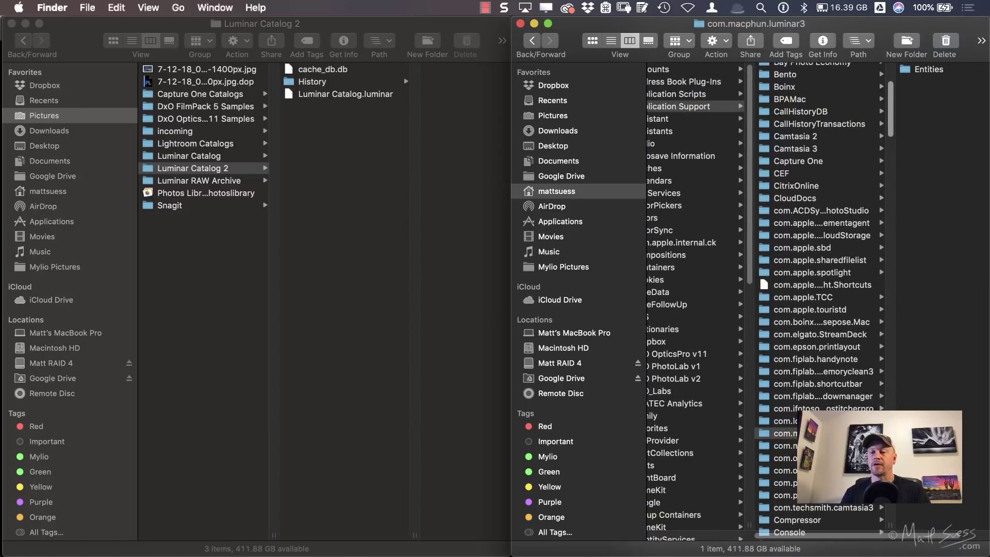
scroll(861, 335, up, 2)
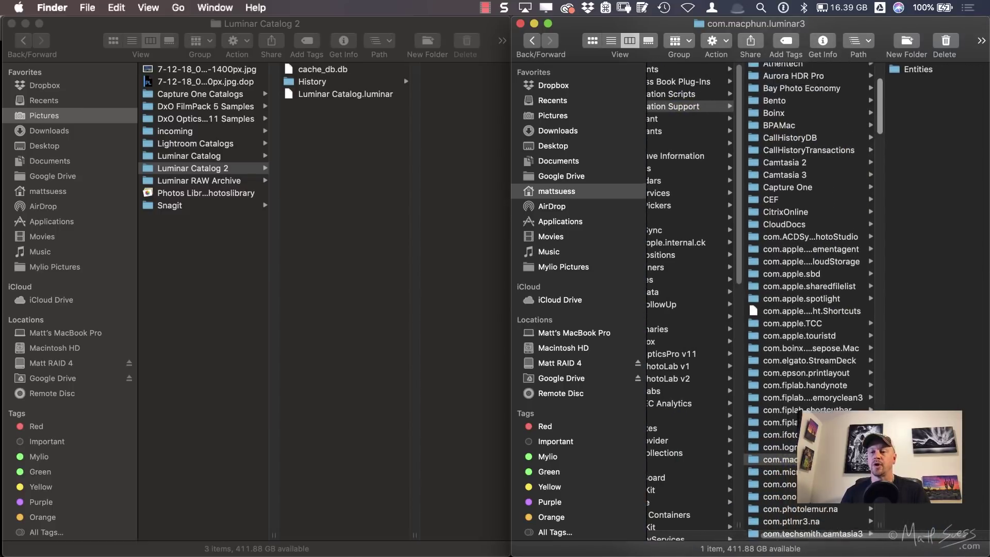
- Get Info on the Entities folder (89 MB, 5,976 items), then close the info window
click(895, 70)
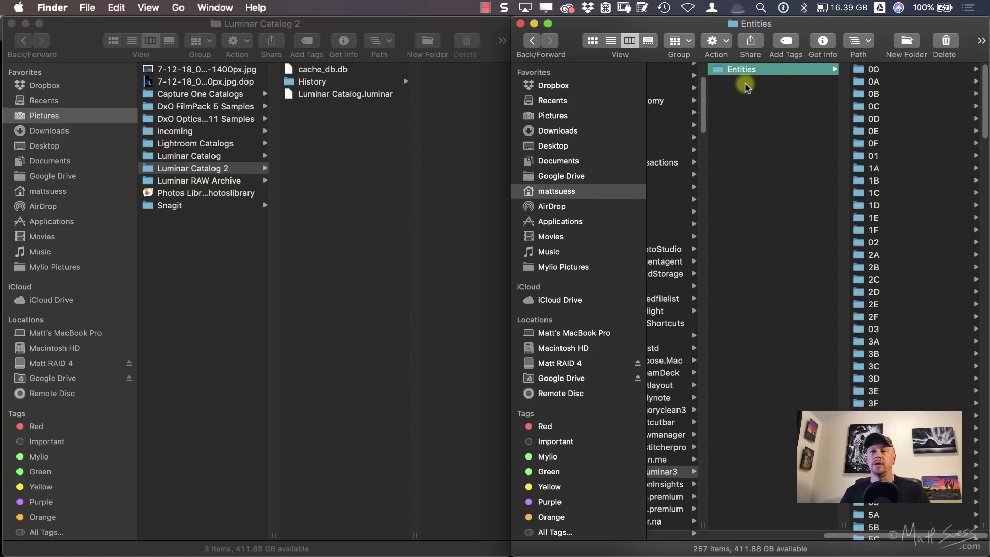
click(823, 42)
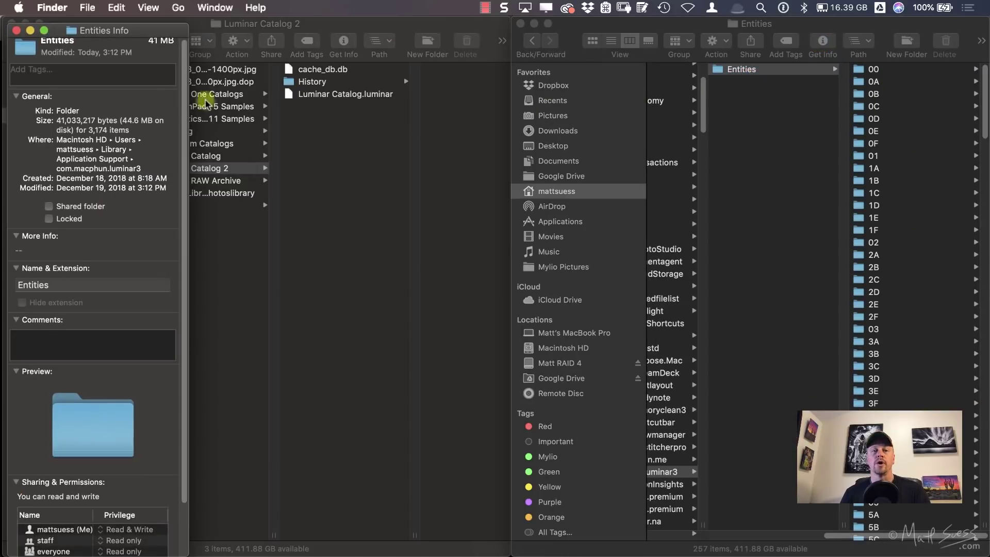
scroll(137, 129, up, 1)
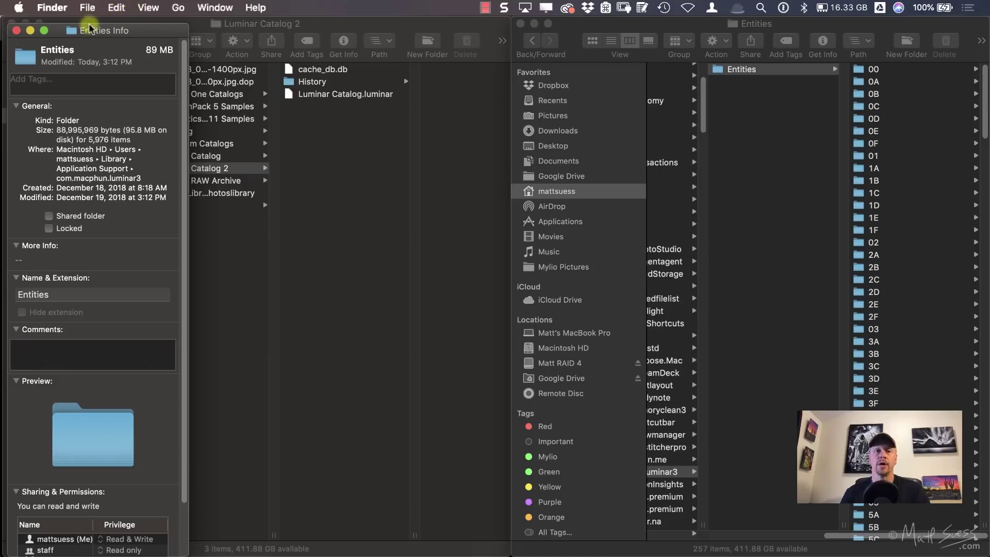
click(16, 30)
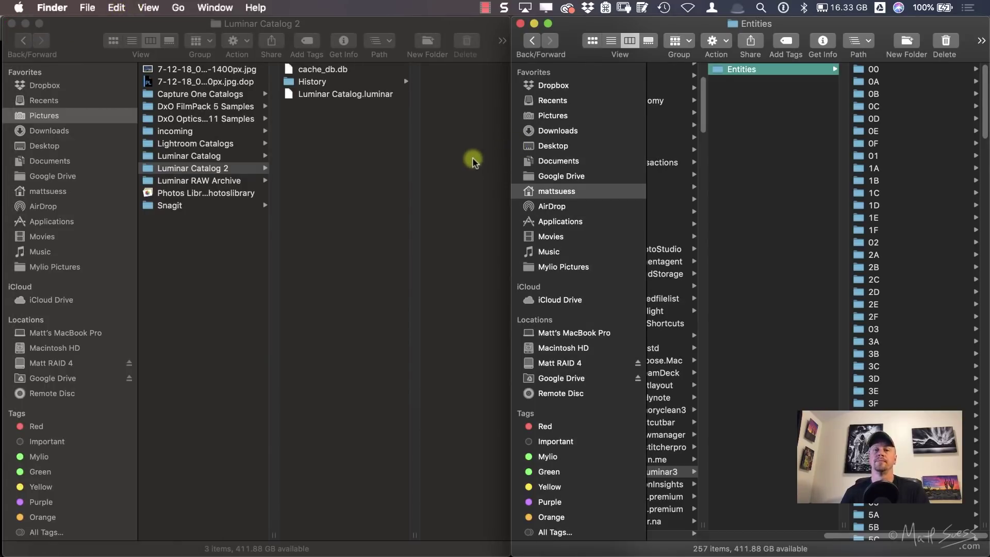
- Back in Luminar 3, browse via the Folders + button into the Missouri folder
key(super+Tab)
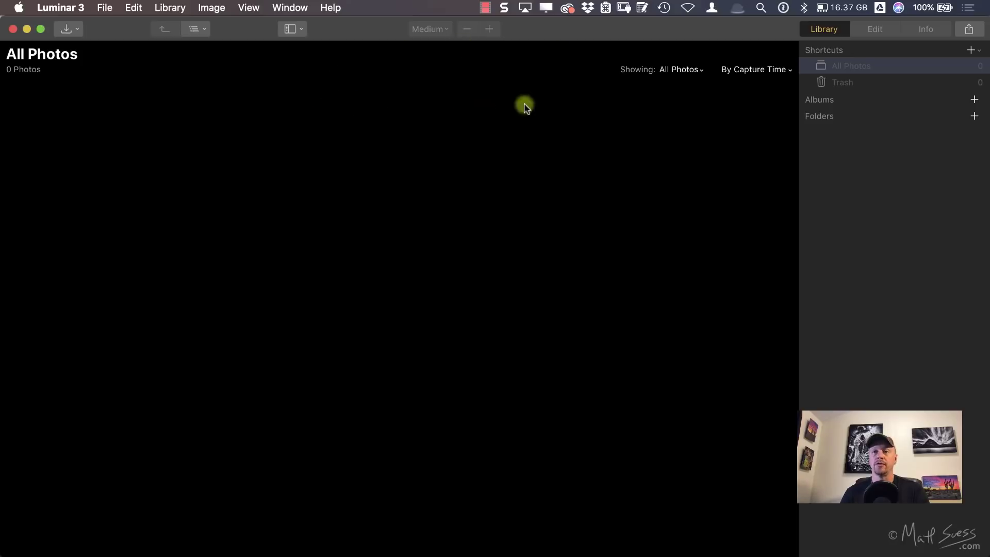
click(974, 117)
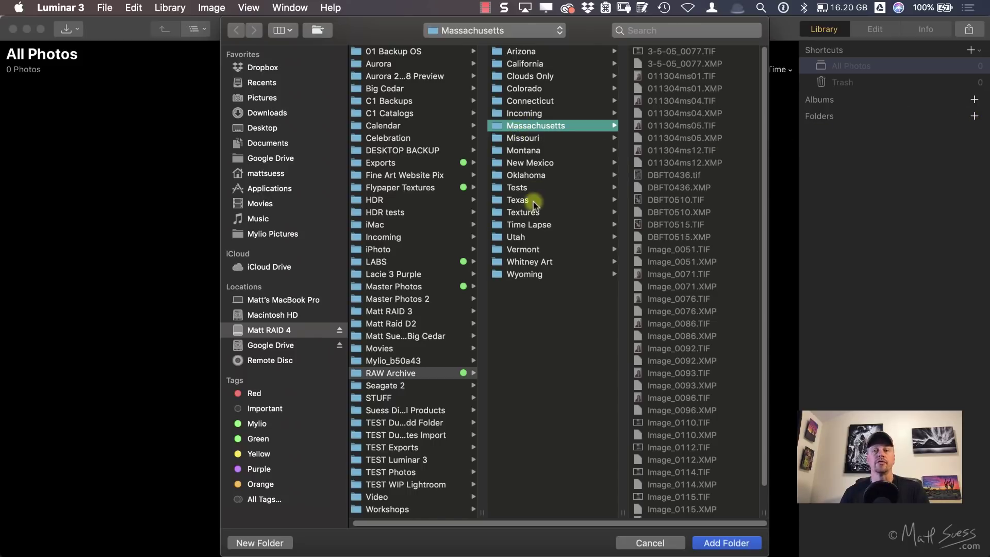
click(512, 140)
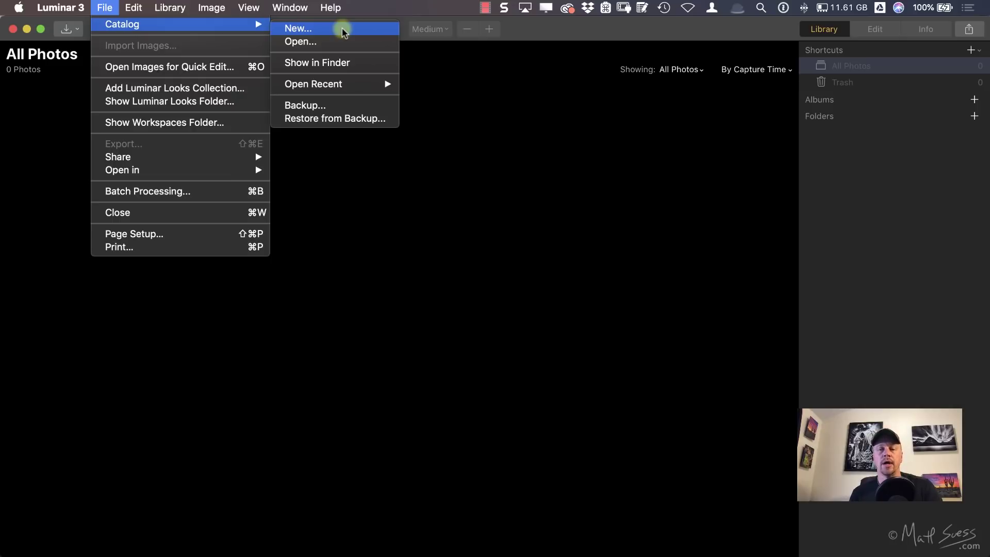
- Create a new catalog named 'test catalog' in Pictures and confirm its folder contents in Finder
click(305, 29)
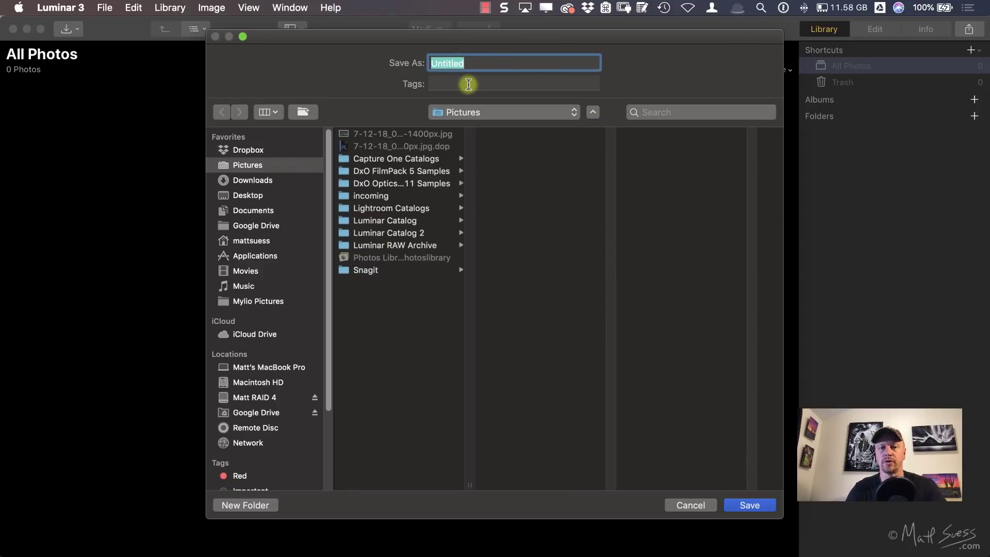
text(test cata)
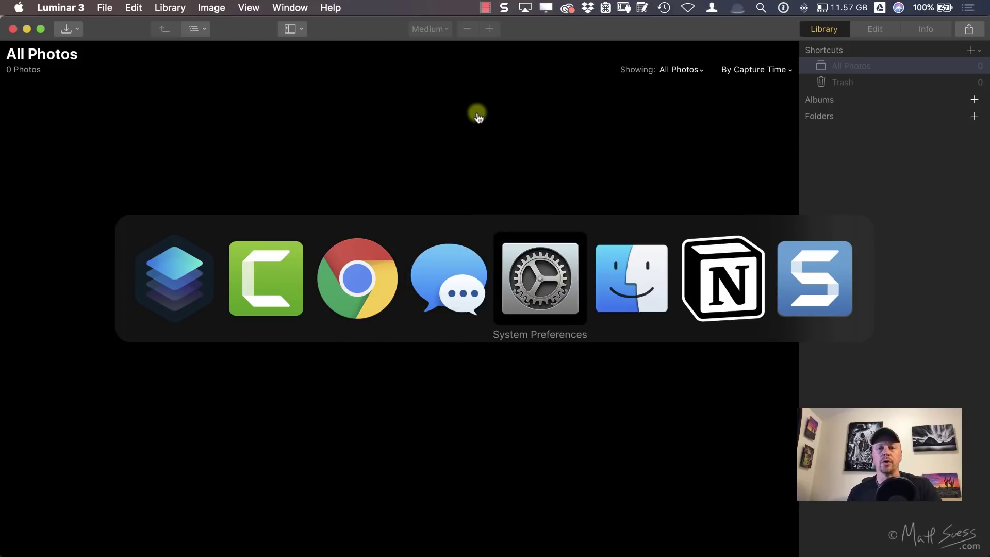
key(super+Tab)
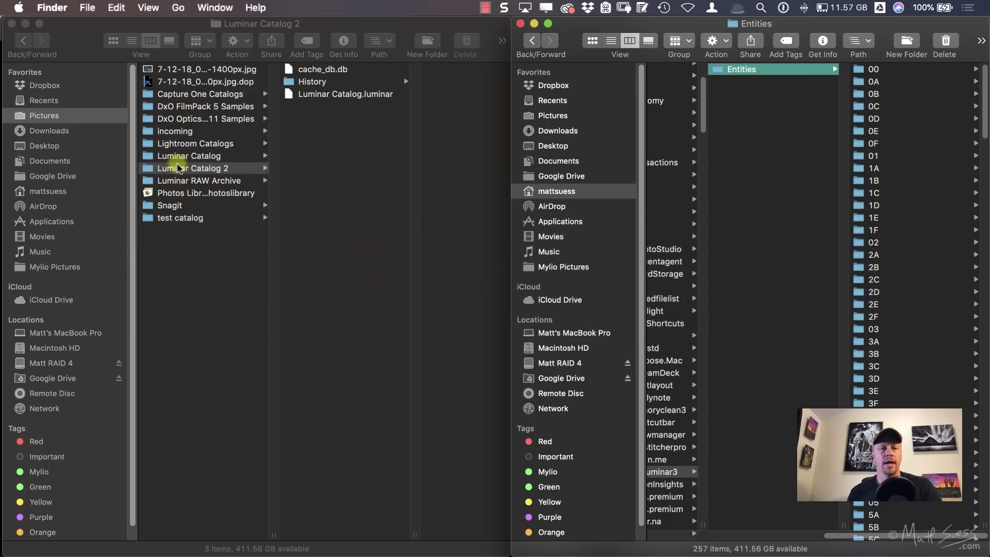
click(178, 218)
click(196, 220)
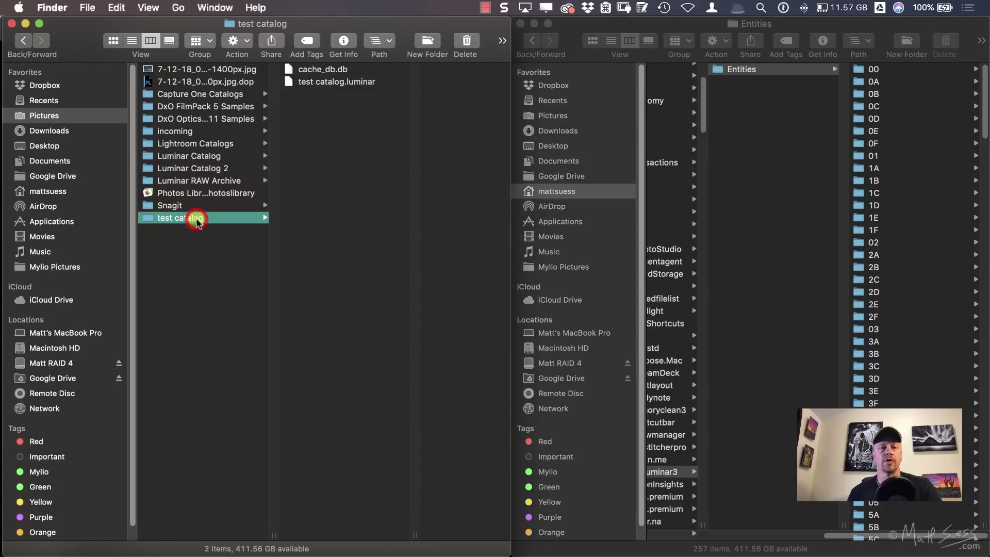
key(super+Tab)
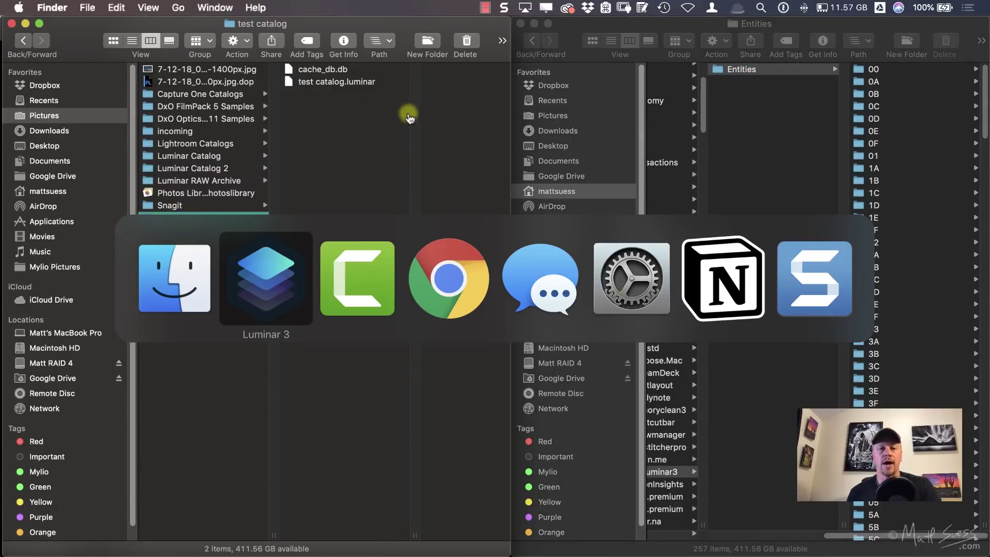